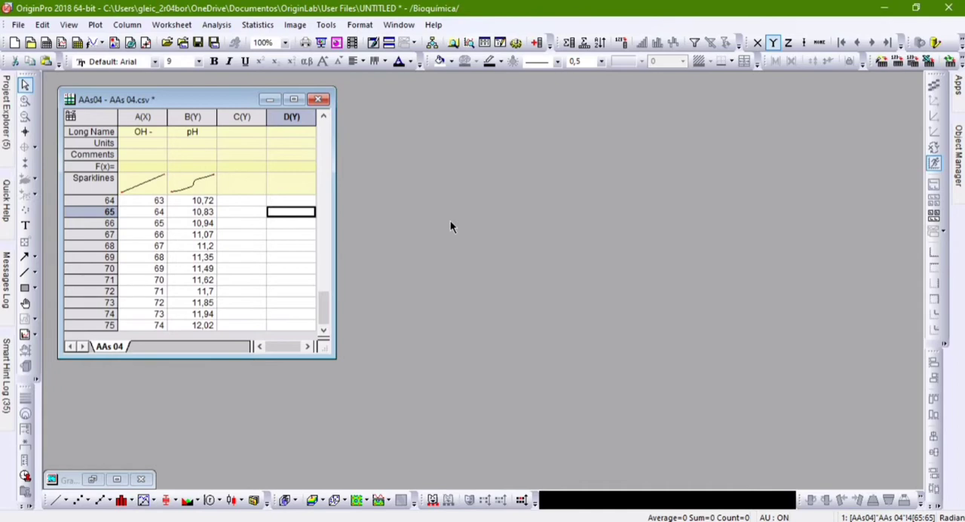
Restore the minimized pH versus OH- graph and place it beside the AAs 04 worksheet
{"action": "left_click", "coordinate": [91, 478]}
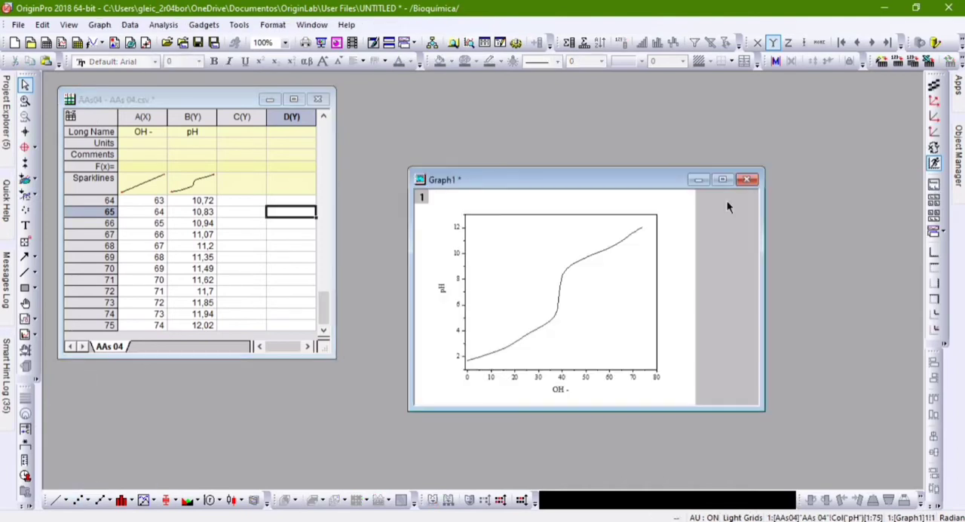
{"action": "left_click_drag", "start_coordinate": [588, 179], "coordinate": [536, 98]}
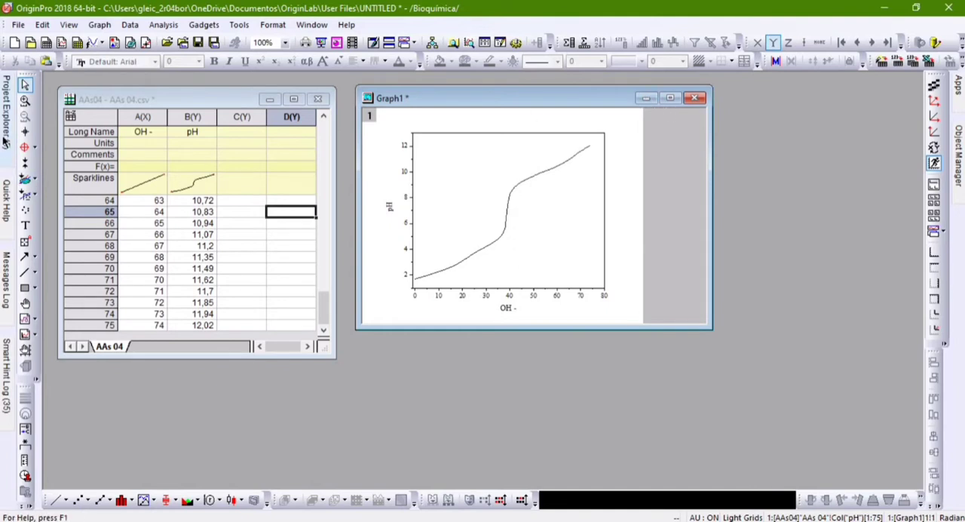
Open the Q.Analitica folder, view the caffeine absorbance graph beside its worksheet, and minimize the graph again
{"action": "mouse_move", "coordinate": [5, 142]}
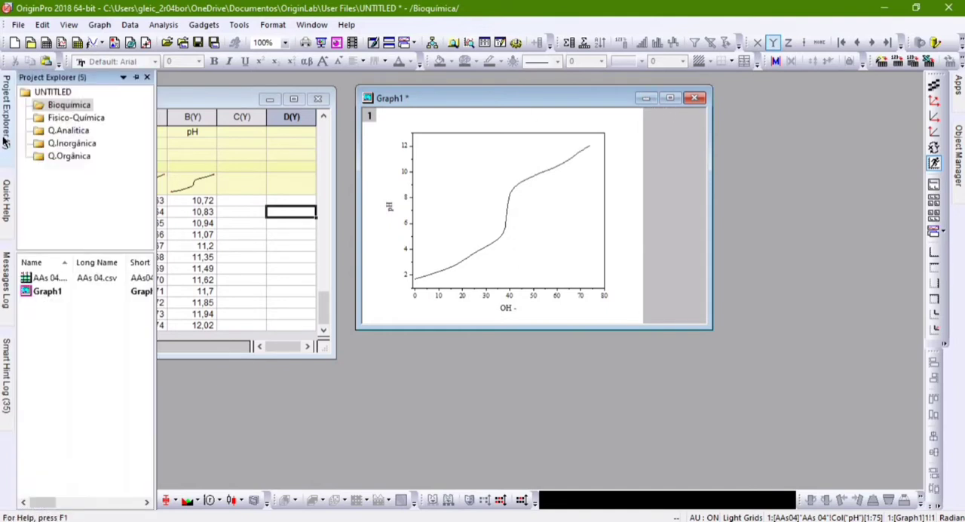
{"action": "left_click", "coordinate": [79, 133]}
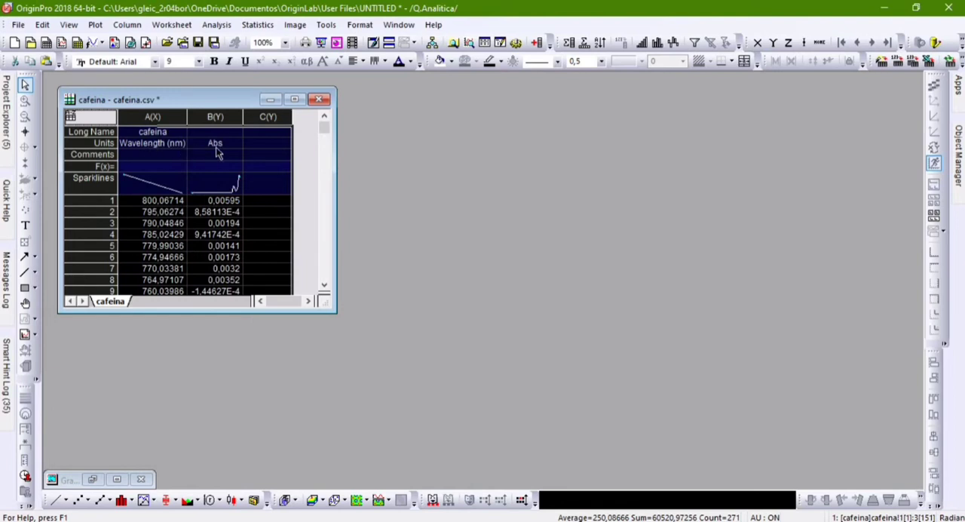
{"action": "left_click", "coordinate": [92, 479]}
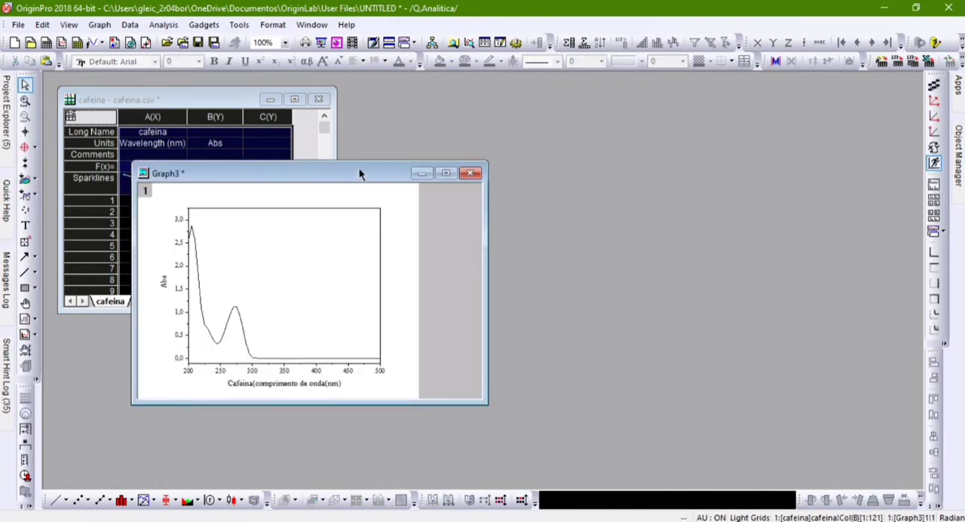
{"action": "left_click_drag", "start_coordinate": [359, 173], "coordinate": [654, 133]}
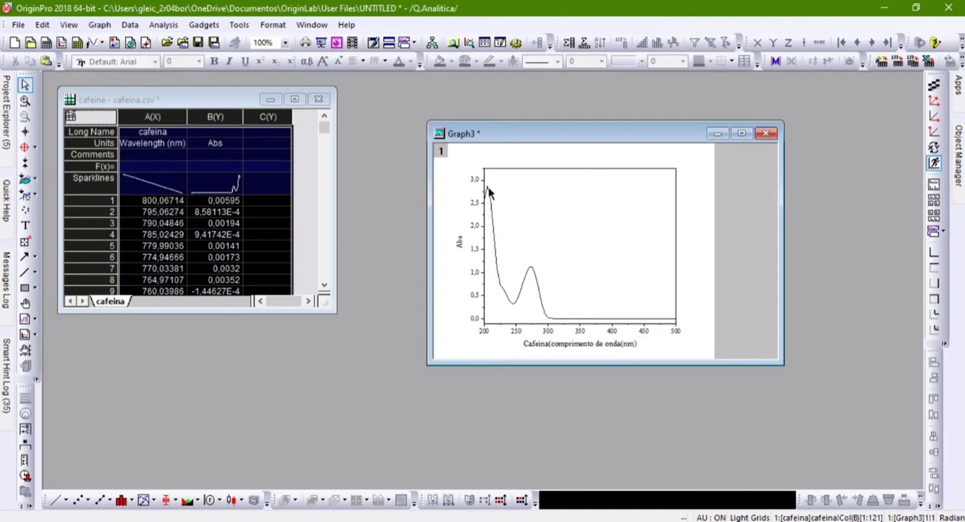
{"action": "mouse_move", "coordinate": [488, 193]}
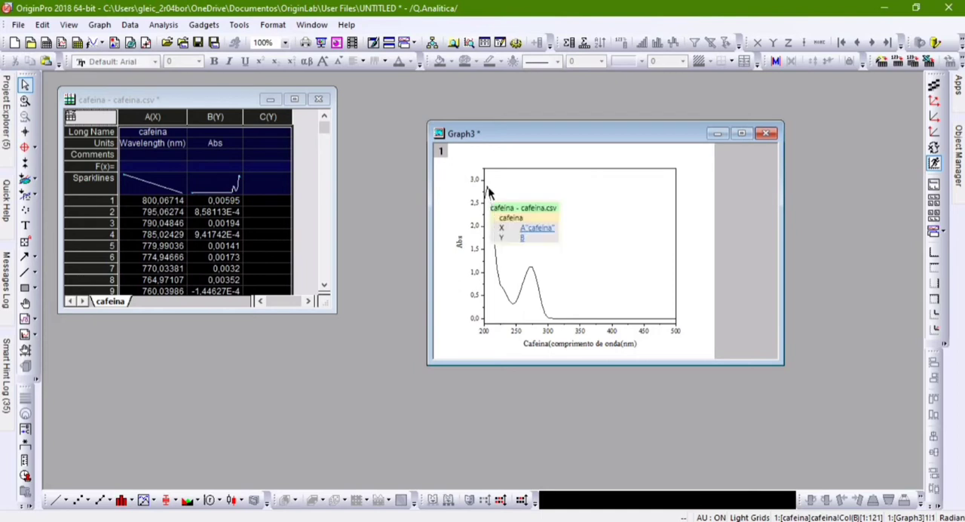
{"action": "left_click", "coordinate": [545, 196]}
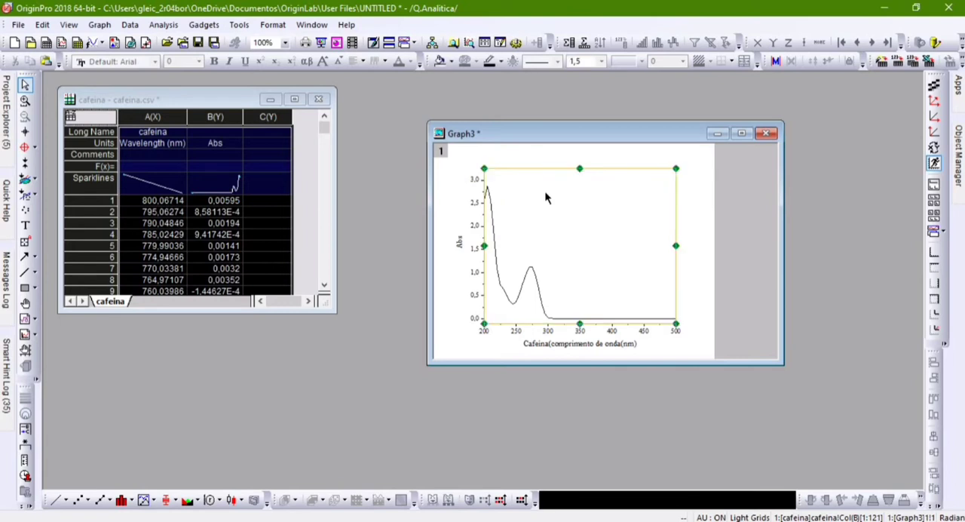
{"action": "left_click", "coordinate": [700, 191]}
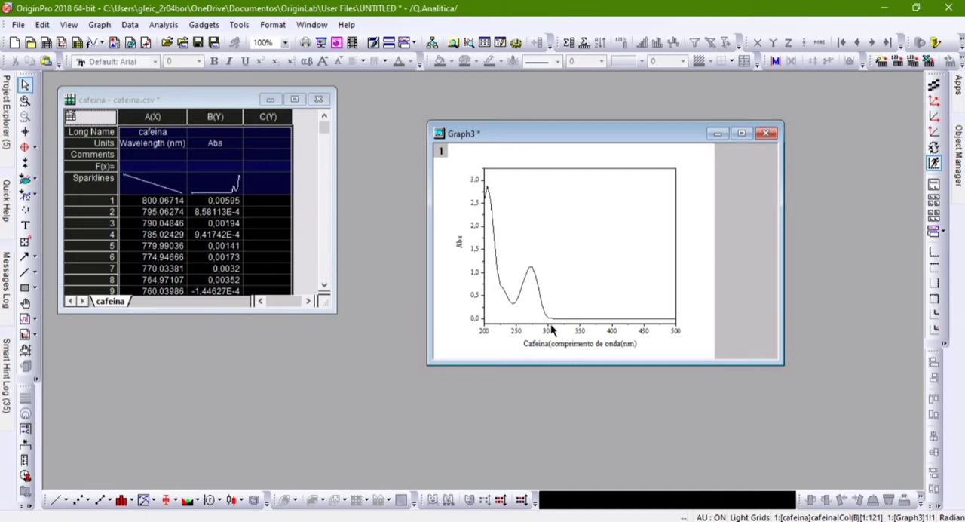
{"action": "left_click", "coordinate": [719, 135]}
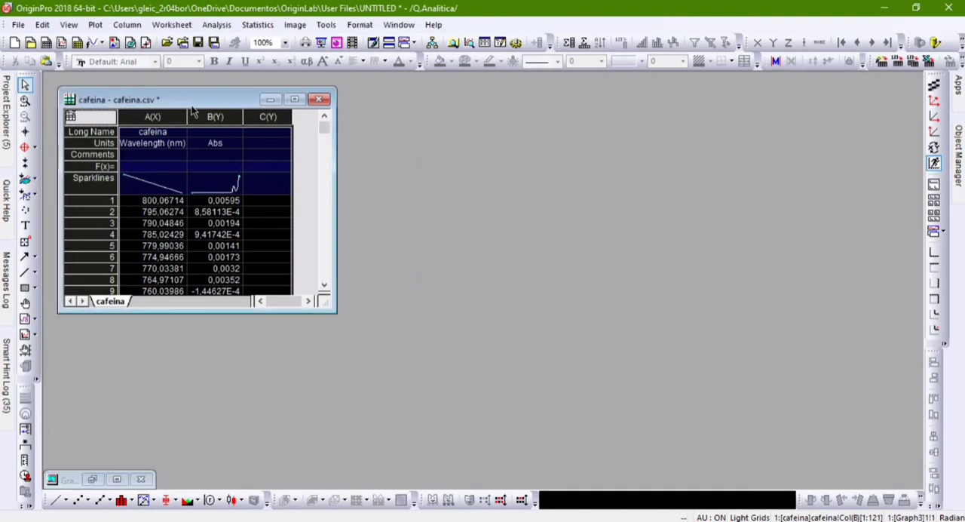
Open the Q.Inorgânica folder and enlarge the Niquel worksheet window so more data rows fit
{"action": "left_click", "coordinate": [7, 108]}
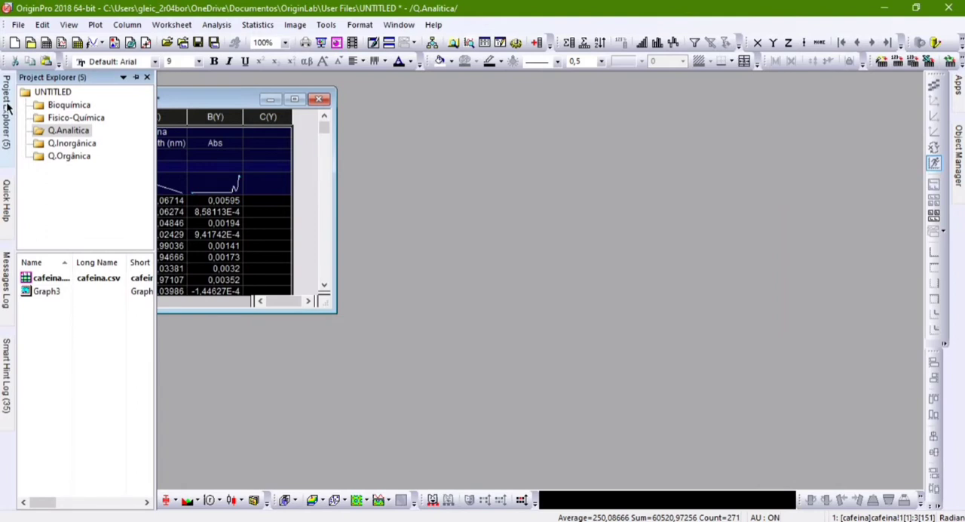
{"action": "left_click", "coordinate": [68, 143]}
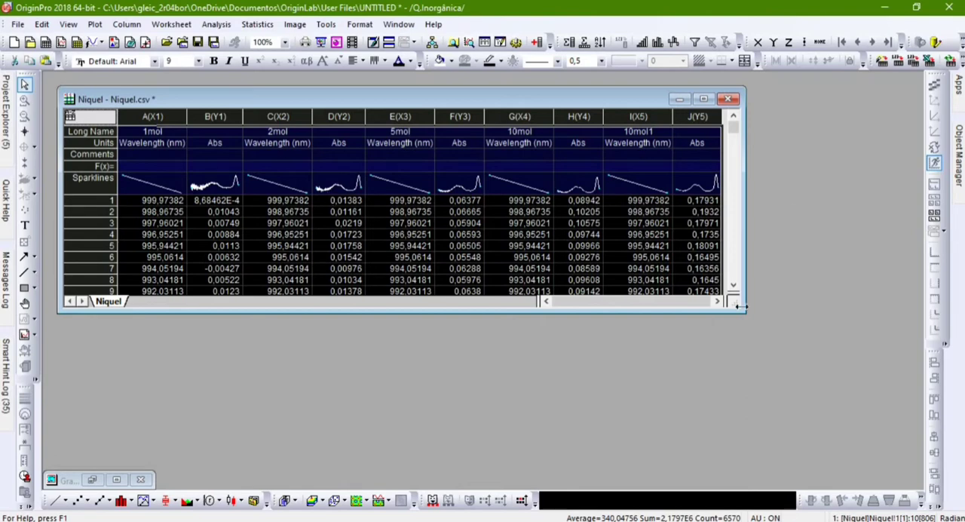
{"action": "left_click_drag", "start_coordinate": [737, 312], "coordinate": [742, 423]}
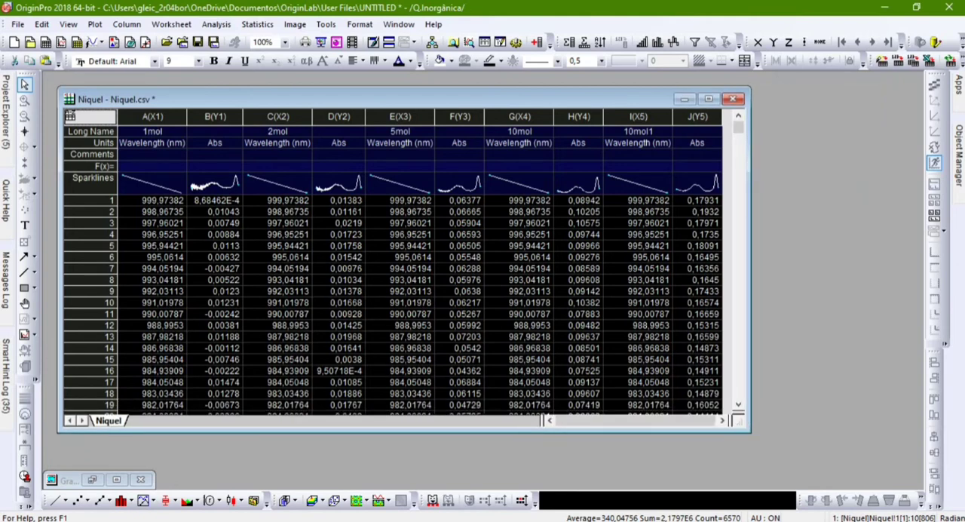
Restore the minimized nickel absorbance graph and position it over the far columns of the Niquel worksheet
{"action": "left_click", "coordinate": [86, 480]}
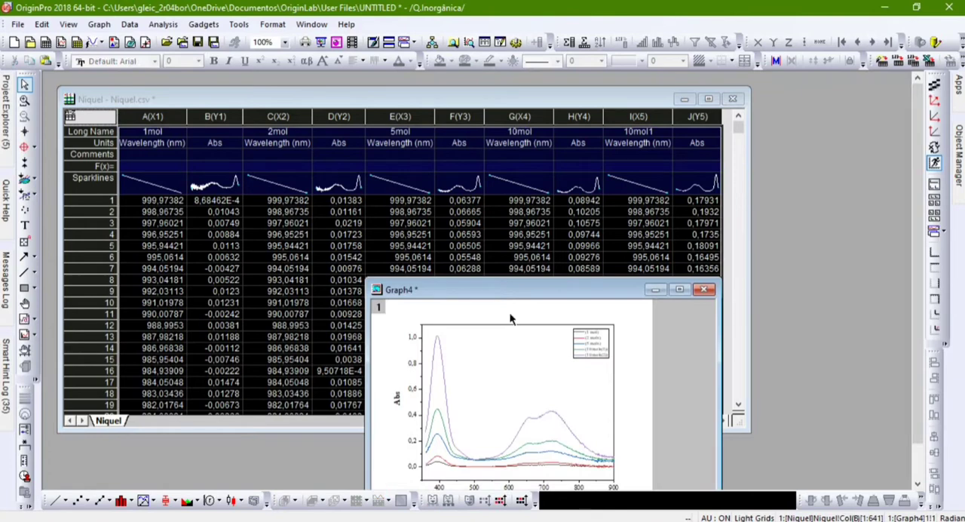
{"action": "left_click_drag", "start_coordinate": [562, 288], "coordinate": [654, 99]}
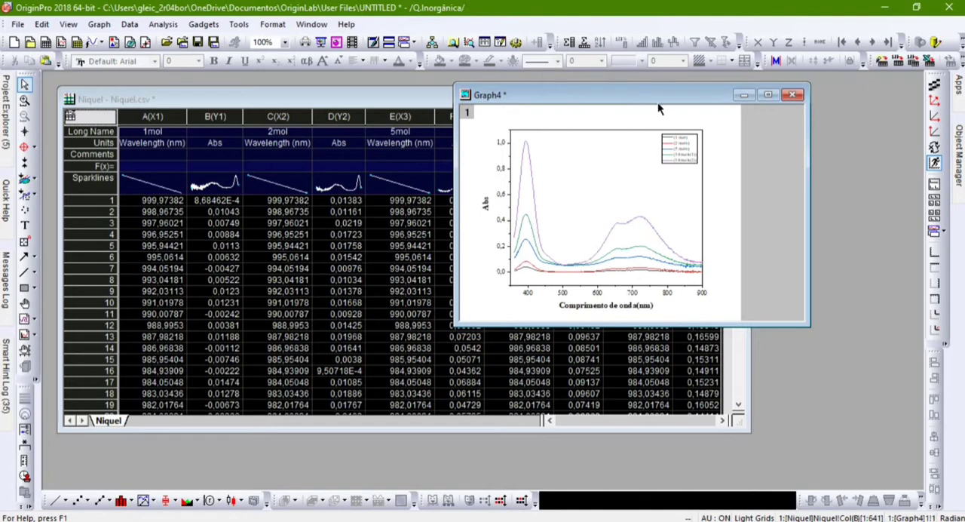
{"action": "left_click_drag", "start_coordinate": [658, 102], "coordinate": [709, 131]}
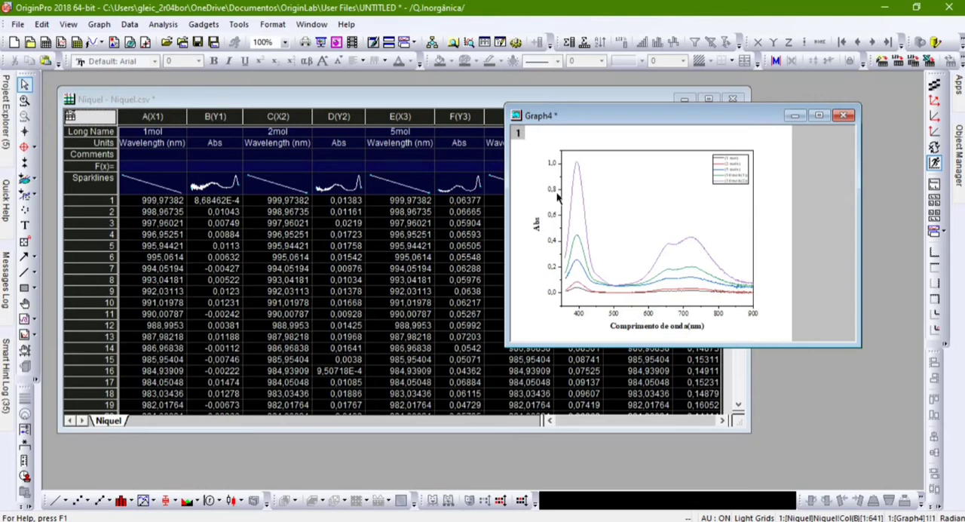
Examine the nickel spectra and their legend in a maximized graph window, and return the window to its normal size
{"action": "left_click", "coordinate": [827, 119]}
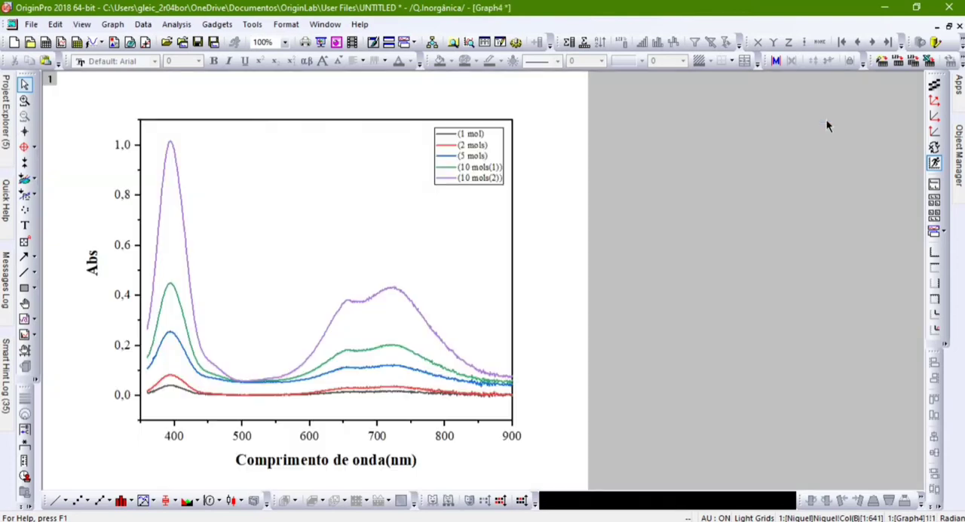
{"action": "left_click", "coordinate": [12, 24]}
{"action": "left_click", "coordinate": [30, 24]}
{"action": "key", "text": "Left"}
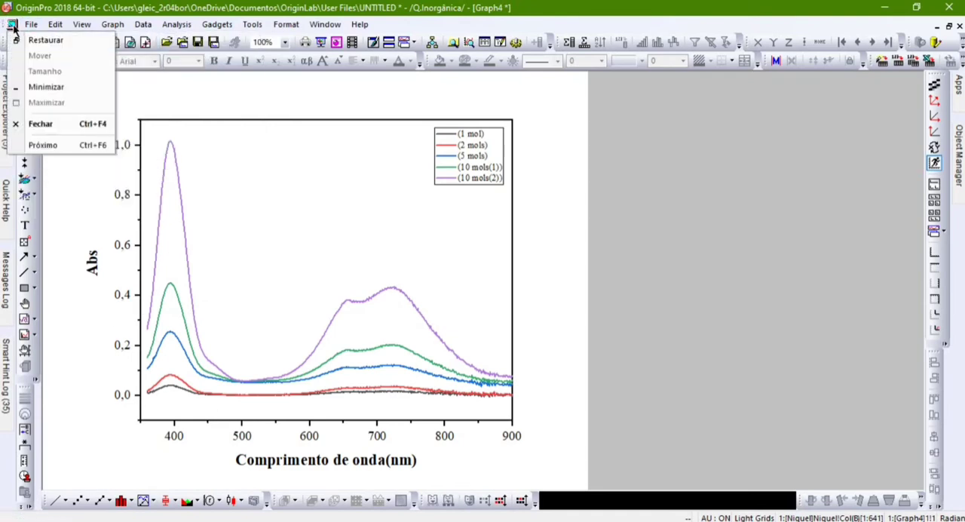
{"action": "left_click", "coordinate": [25, 39]}
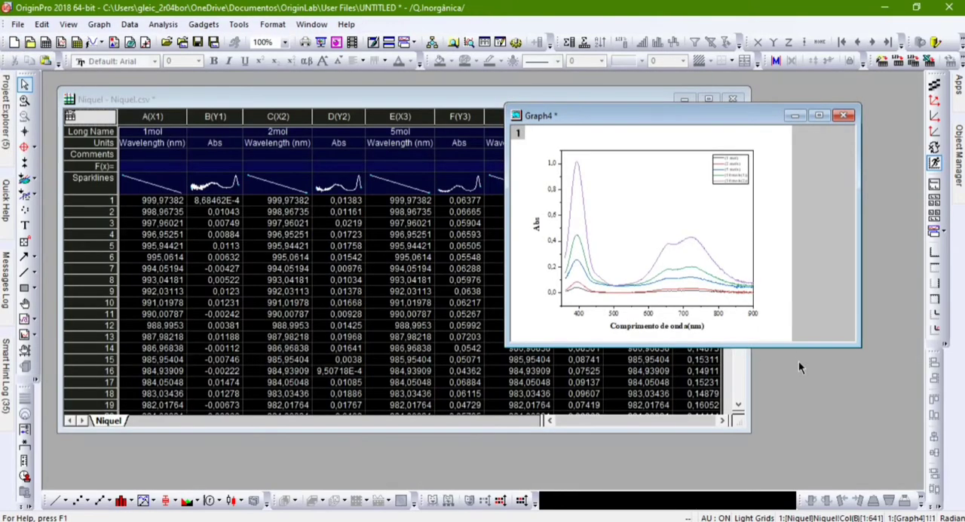
{"action": "left_click", "coordinate": [795, 115]}
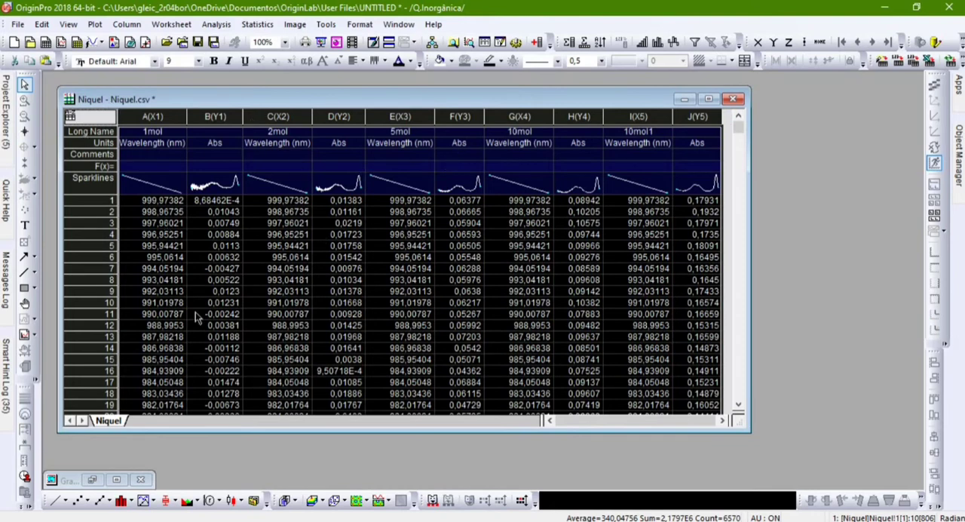
{"action": "left_click", "coordinate": [98, 488]}
{"action": "left_click", "coordinate": [97, 488]}
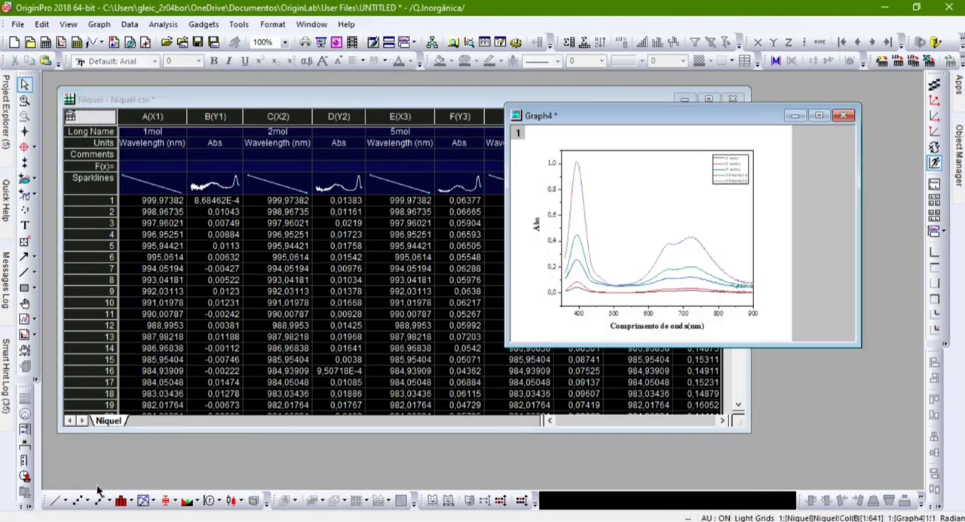
Open the Fisico-Química folder, and place the x/m scatter graph in a normal-size window beside the Book1 worksheet
{"action": "left_click", "coordinate": [814, 117]}
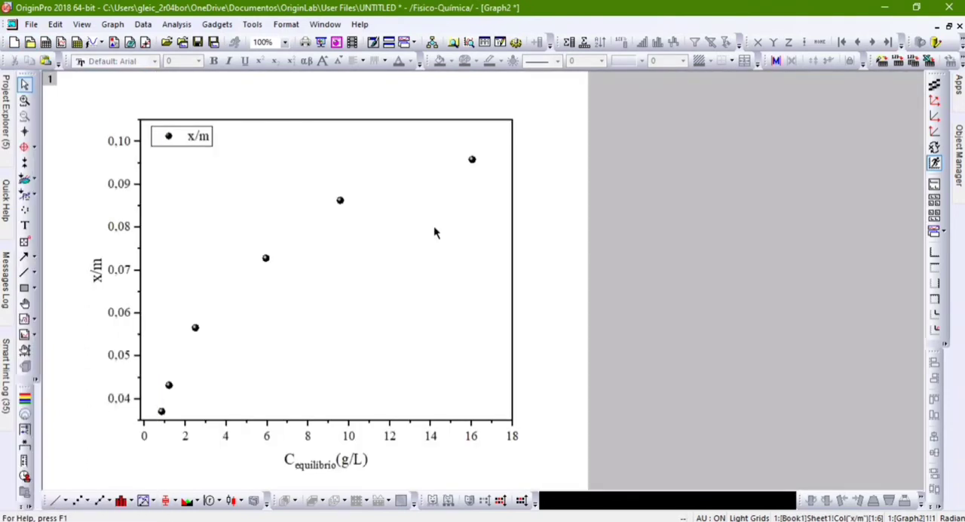
{"action": "left_click", "coordinate": [12, 27]}
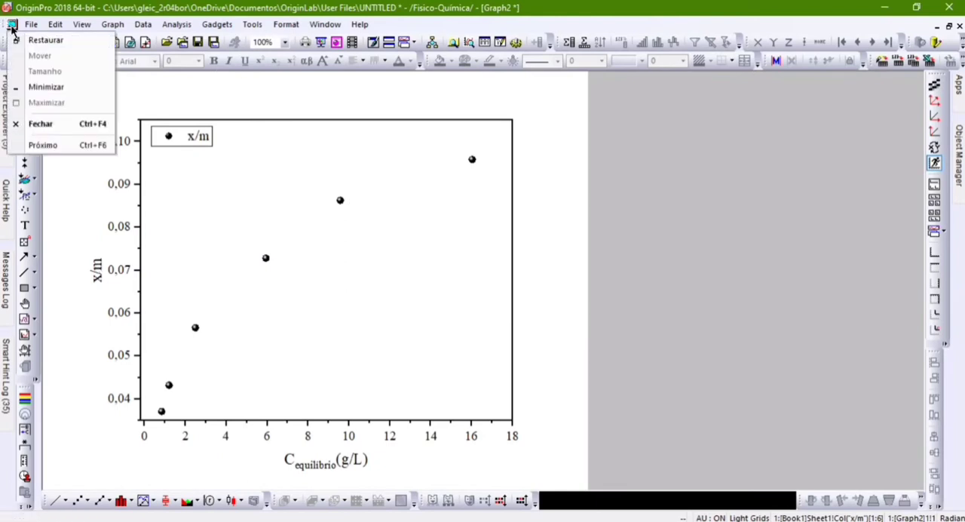
{"action": "left_click", "coordinate": [31, 40]}
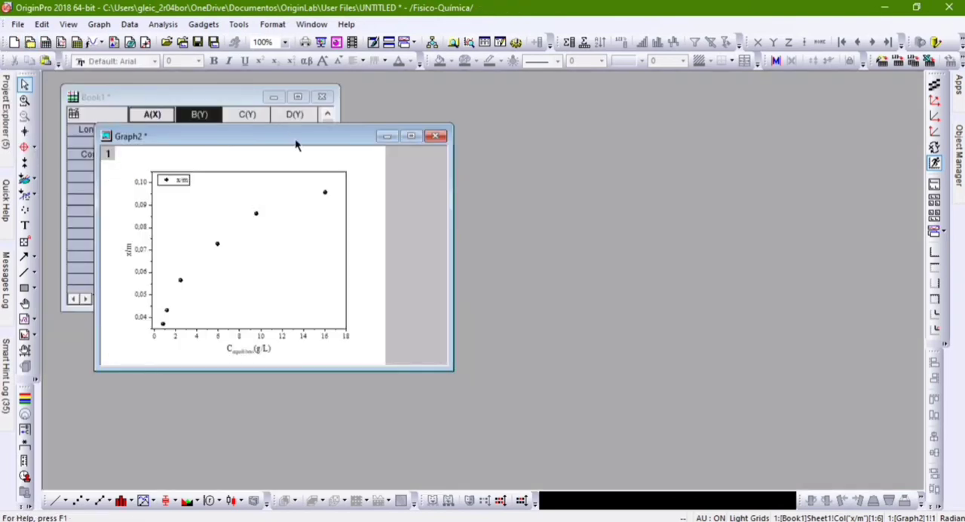
{"action": "left_click_drag", "start_coordinate": [296, 141], "coordinate": [661, 126]}
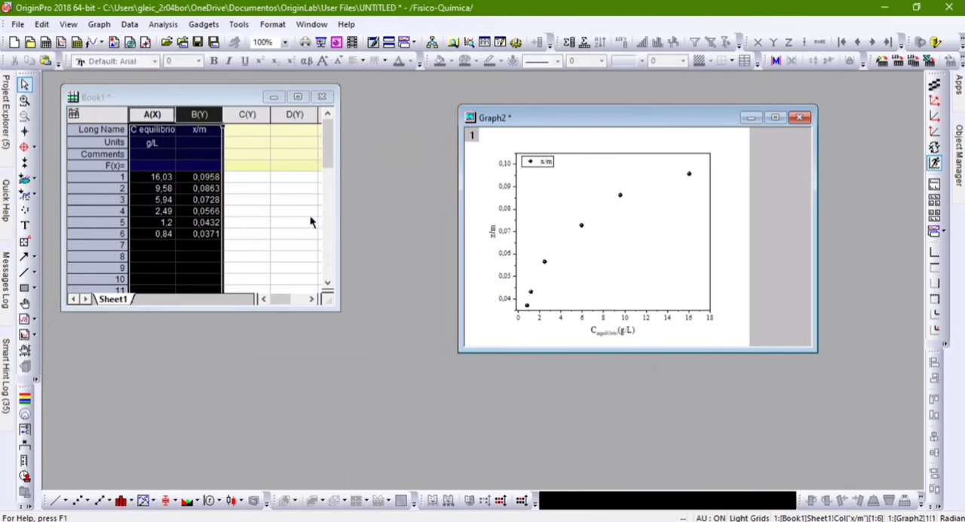
Look through the rows of the Book1 worksheet and select the entire sheet
{"action": "left_click", "coordinate": [324, 231]}
{"action": "scroll", "coordinate": [190, 156], "scroll_direction": "down", "scroll_amount": 3}
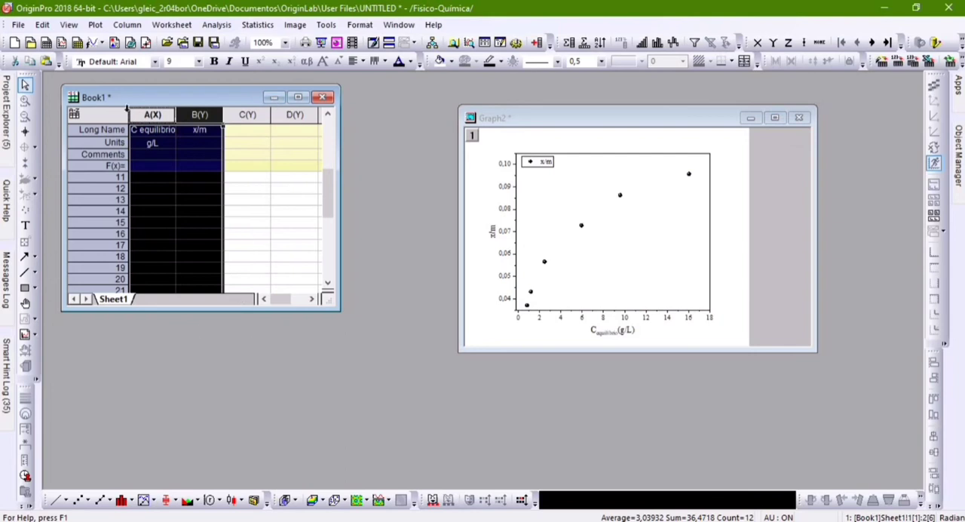
{"action": "left_click", "coordinate": [92, 117]}
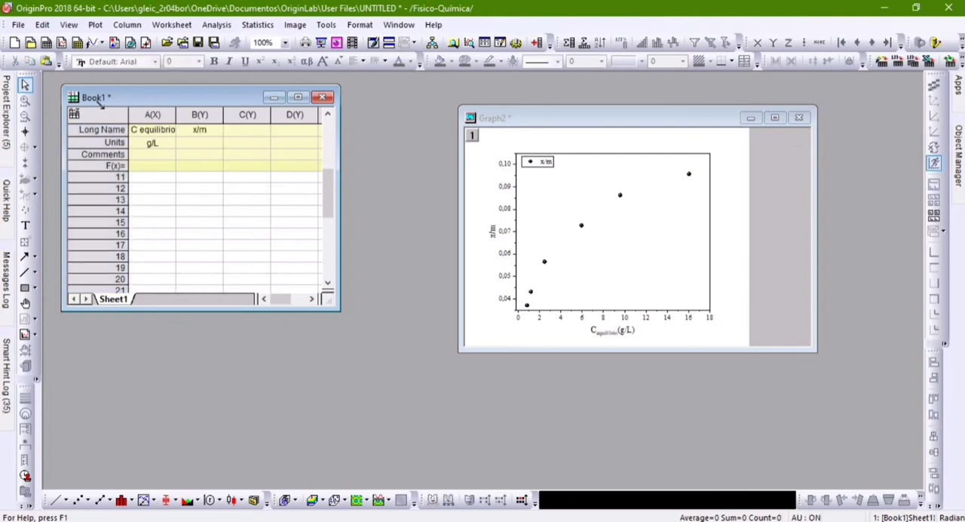
{"action": "left_click", "coordinate": [98, 110]}
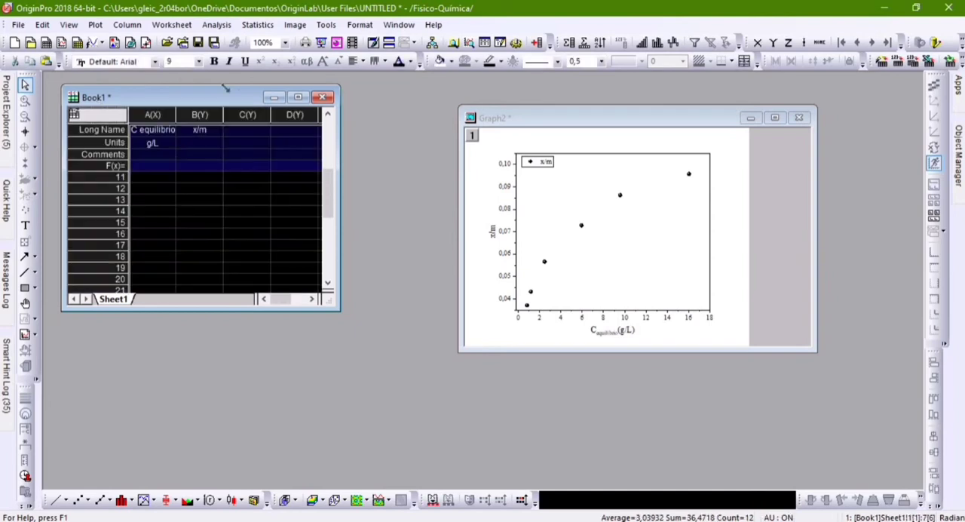
Minimize the Book1 worksheet and maximize the x/m scatter graph
{"action": "left_click", "coordinate": [273, 96]}
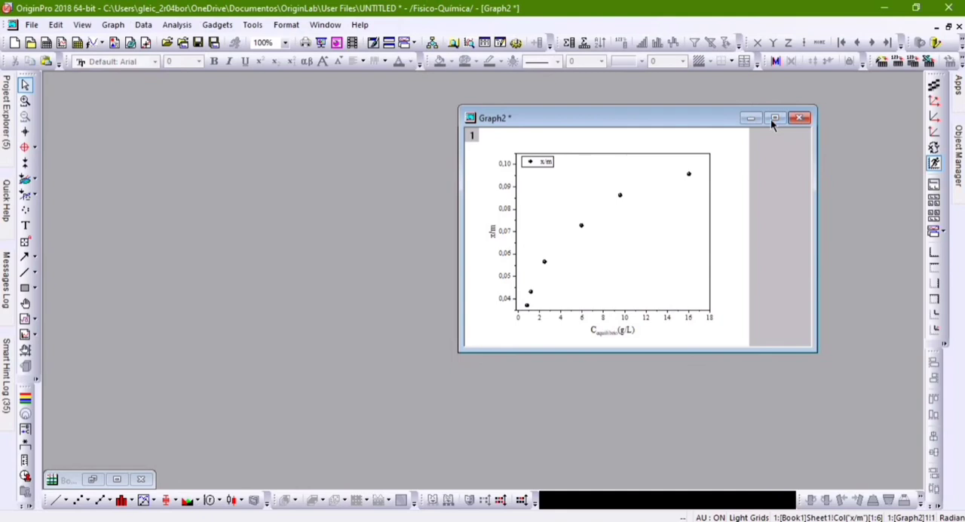
{"action": "left_click", "coordinate": [772, 118]}
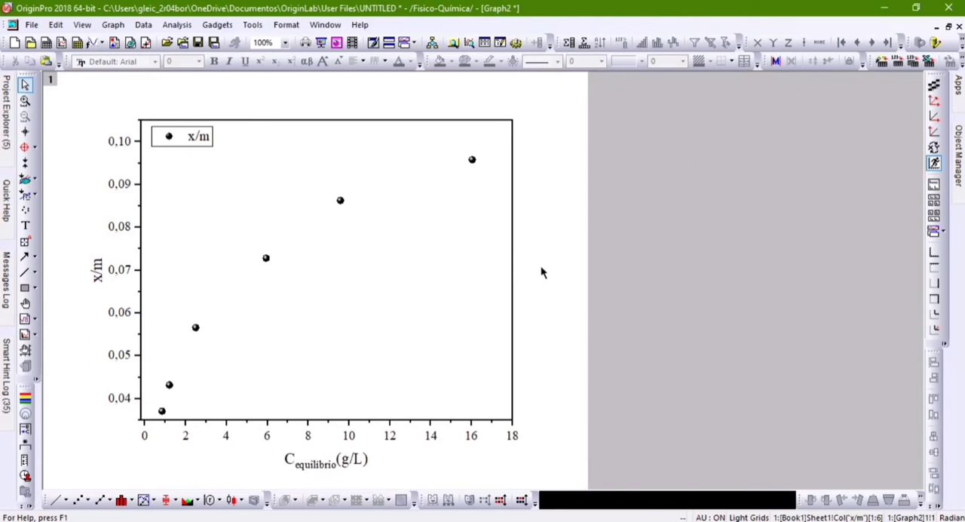
Fit a second-order polynomial to the x/m data in the scatter graph, keeping manual recalculation
{"action": "left_click", "coordinate": [176, 28]}
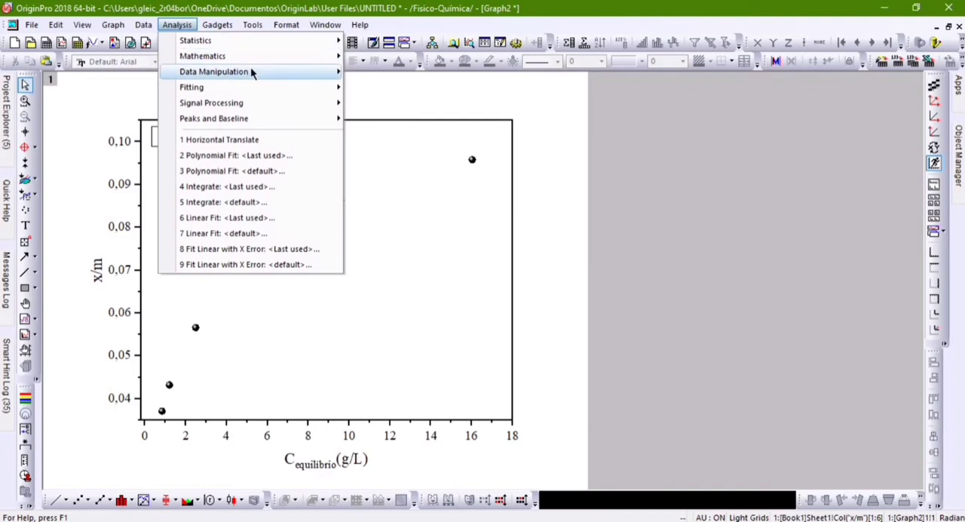
{"action": "mouse_move", "coordinate": [253, 69]}
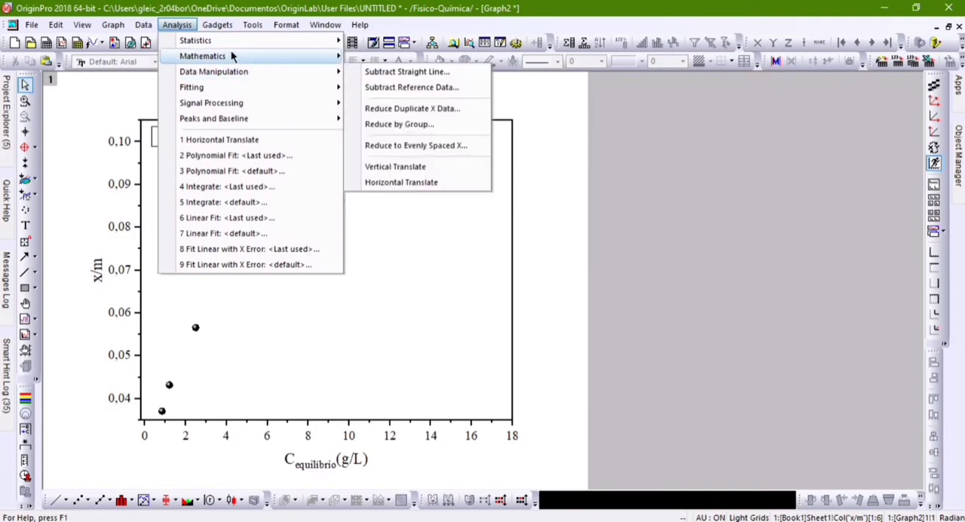
{"action": "mouse_move", "coordinate": [282, 104]}
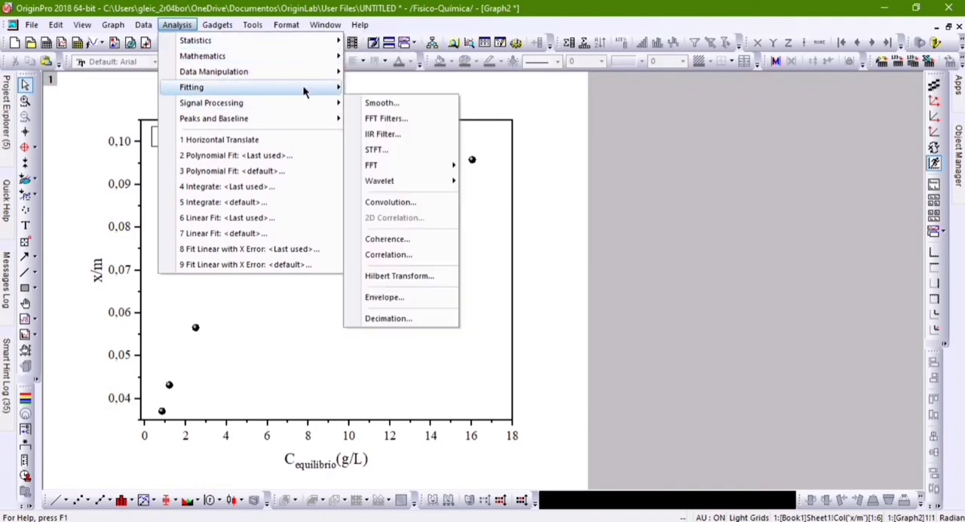
{"action": "mouse_move", "coordinate": [304, 88]}
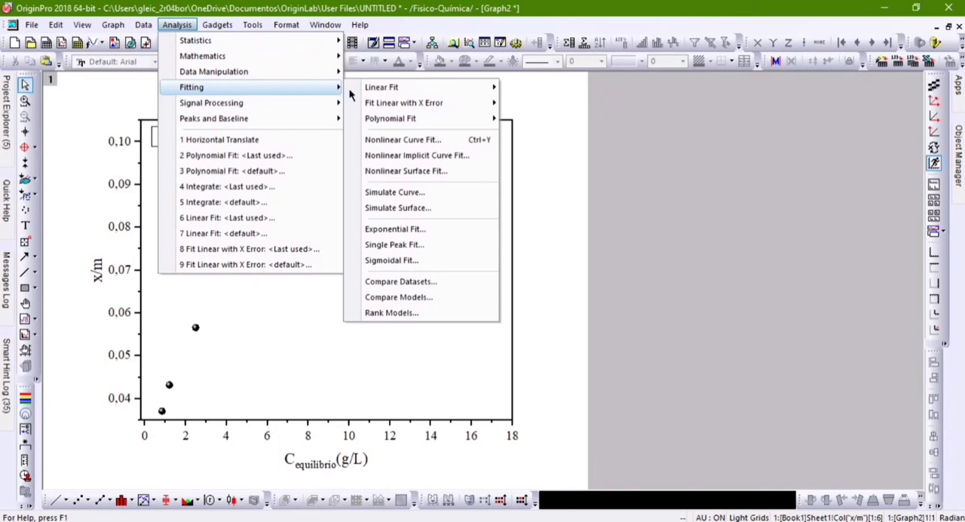
{"action": "mouse_move", "coordinate": [391, 92]}
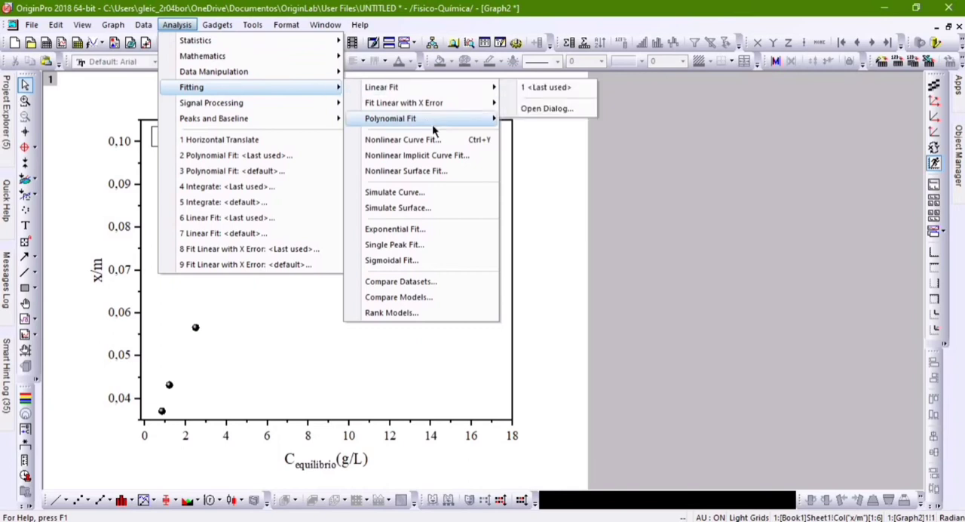
{"action": "mouse_move", "coordinate": [430, 122]}
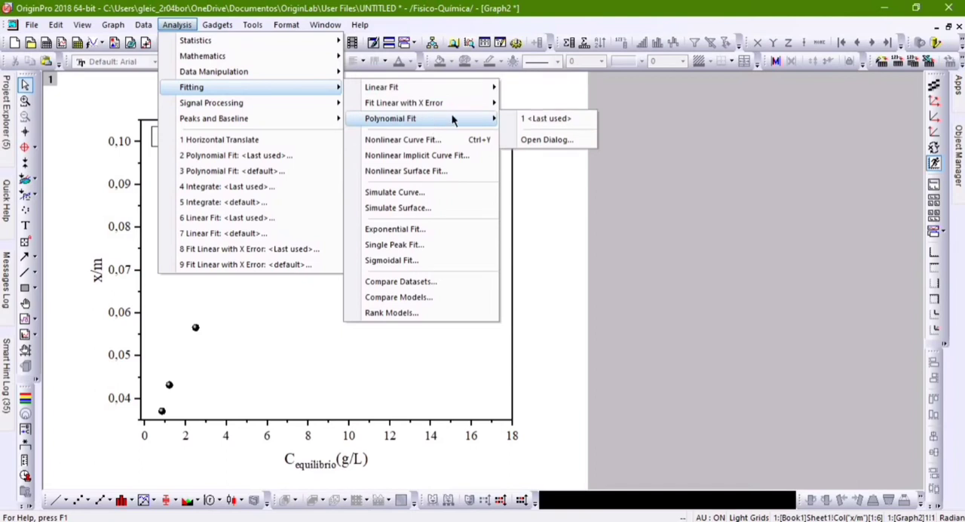
{"action": "left_click", "coordinate": [530, 136]}
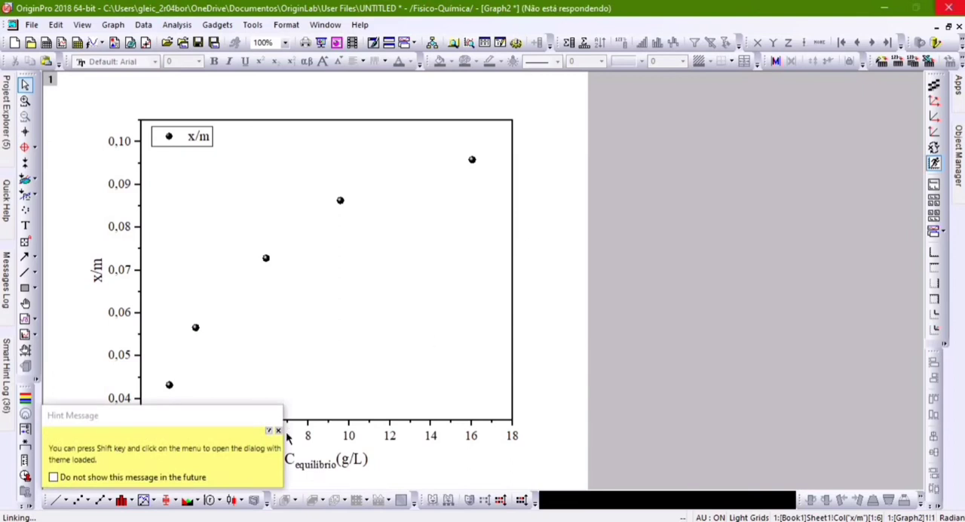
{"action": "left_click", "coordinate": [278, 431]}
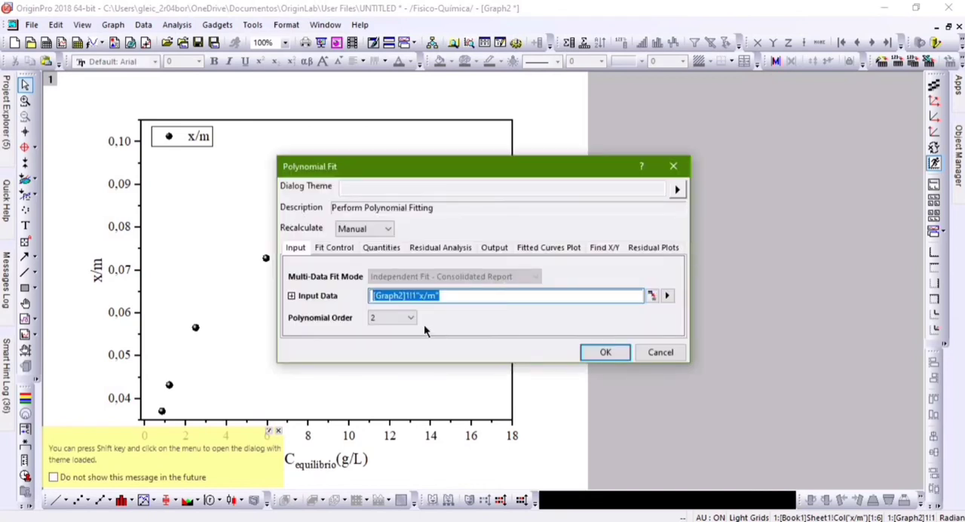
{"action": "left_click", "coordinate": [408, 322]}
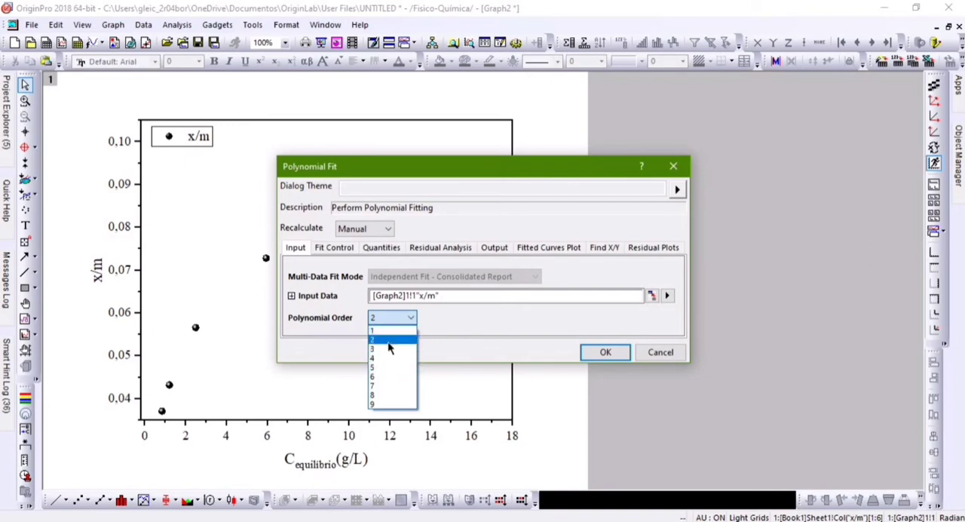
{"action": "left_click", "coordinate": [390, 341]}
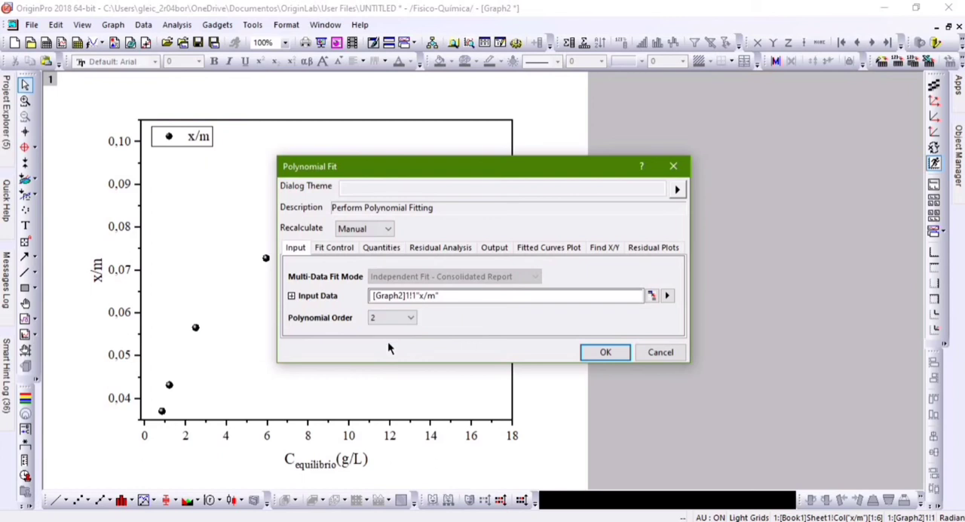
{"action": "left_click", "coordinate": [593, 352]}
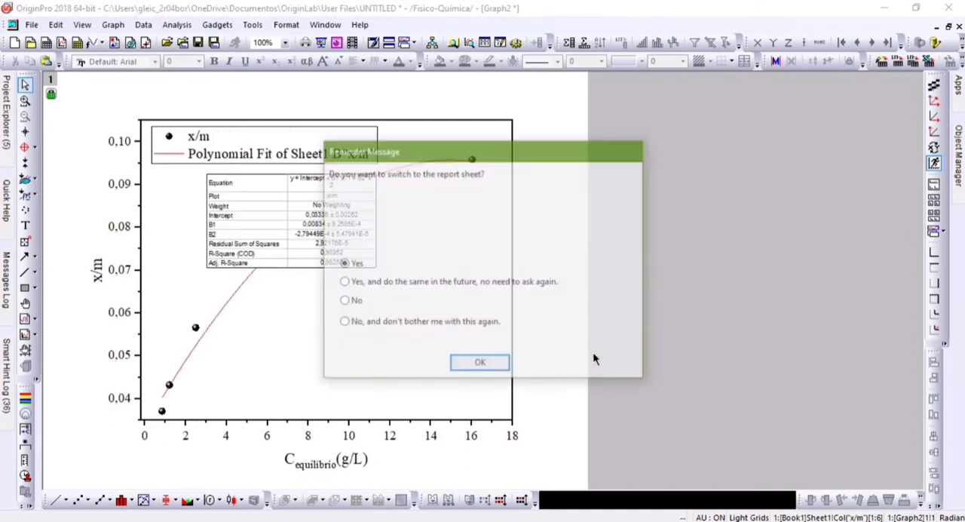
View the polynomial fit report sheet, and return to the maximized x/m graph with the Book1 workbook minimized
{"action": "left_click", "coordinate": [467, 365]}
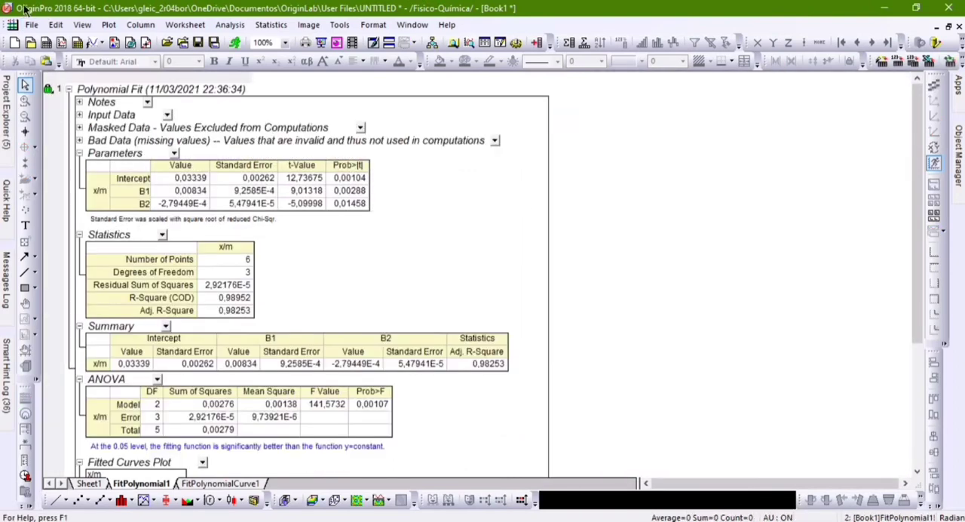
{"action": "left_click", "coordinate": [13, 25]}
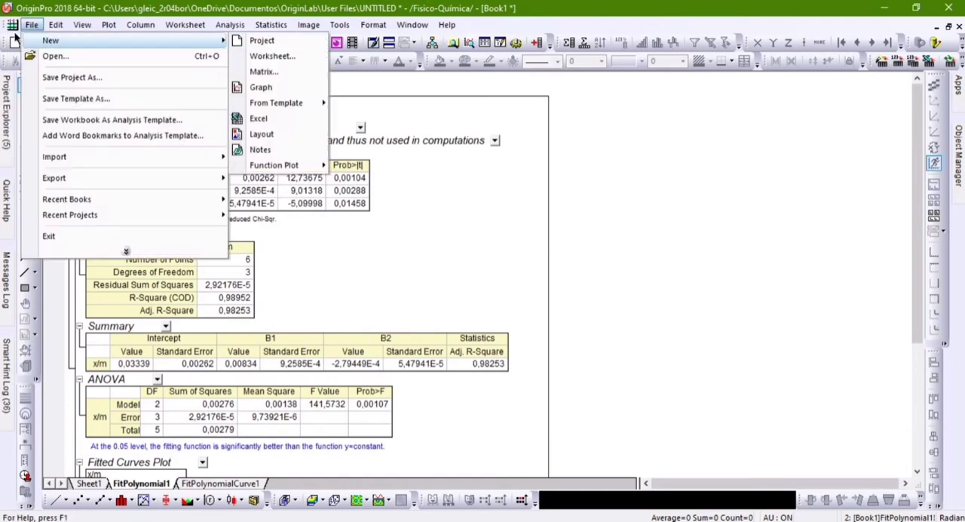
{"action": "left_click", "coordinate": [18, 39]}
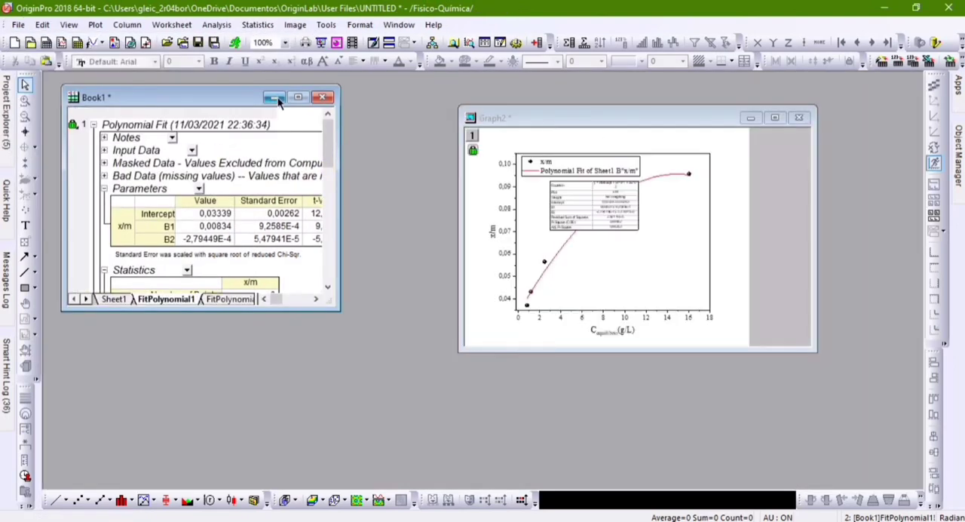
{"action": "left_click", "coordinate": [274, 98]}
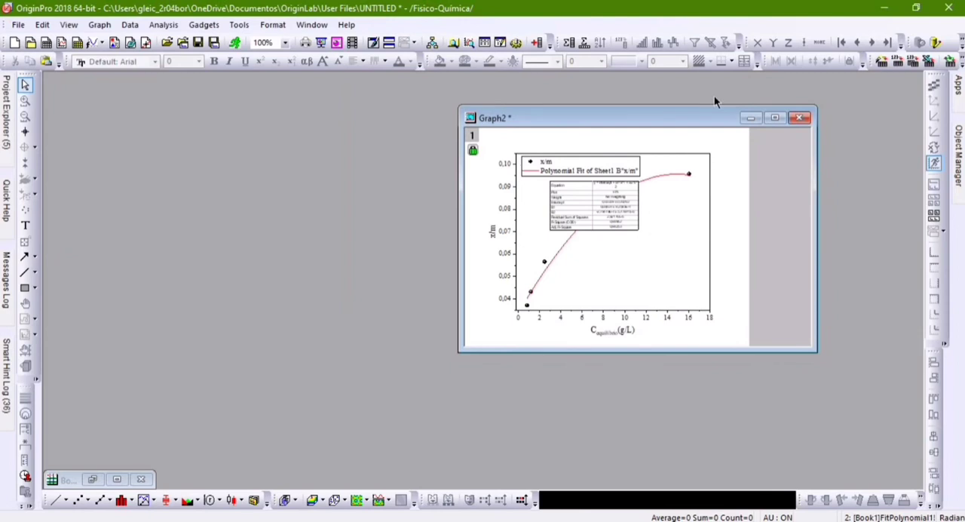
{"action": "left_click", "coordinate": [774, 119]}
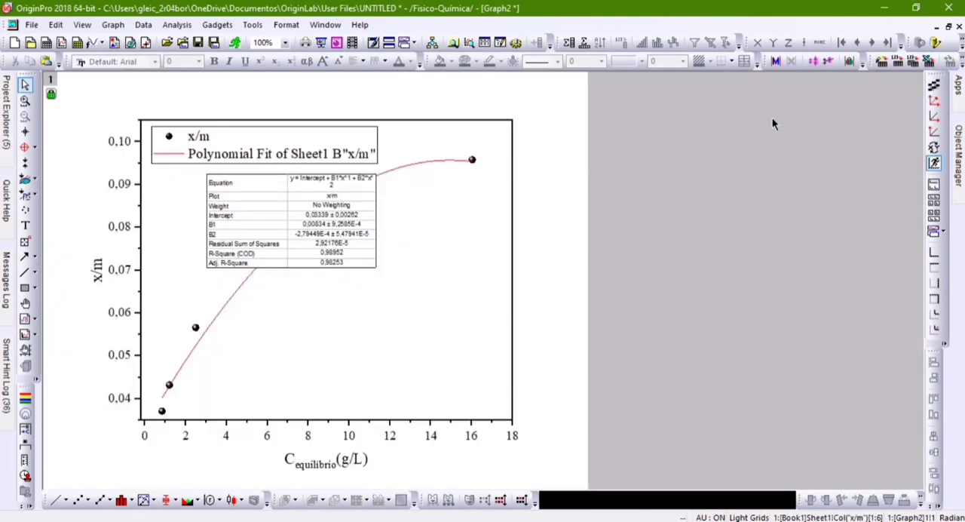
Delete the graph legend, and slightly shorten the fit results table and place it in the empty area below the curve near the lower-right axes corner
{"action": "left_click", "coordinate": [317, 150]}
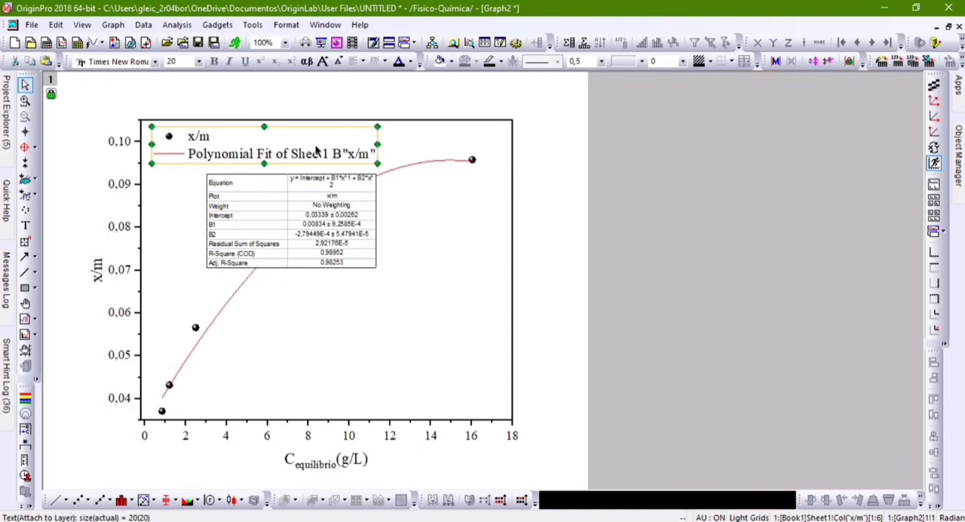
{"action": "key", "text": "Delete"}
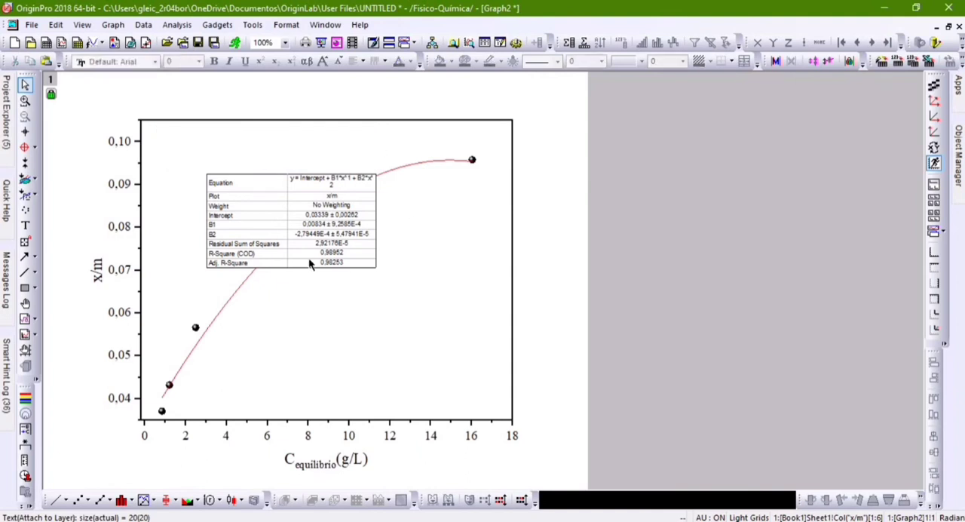
{"action": "left_click", "coordinate": [308, 262]}
{"action": "left_click_drag", "start_coordinate": [292, 222], "coordinate": [409, 345]}
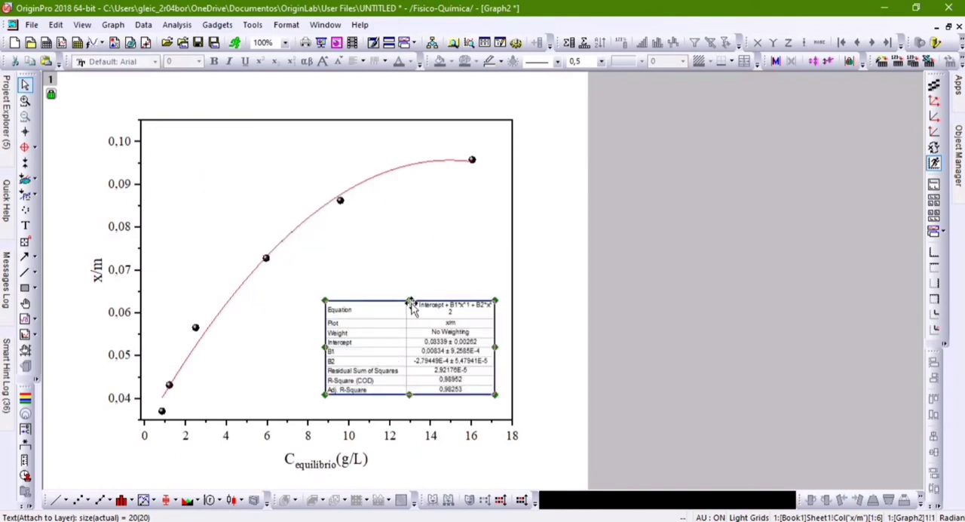
{"action": "left_click_drag", "start_coordinate": [409, 299], "coordinate": [410, 304]}
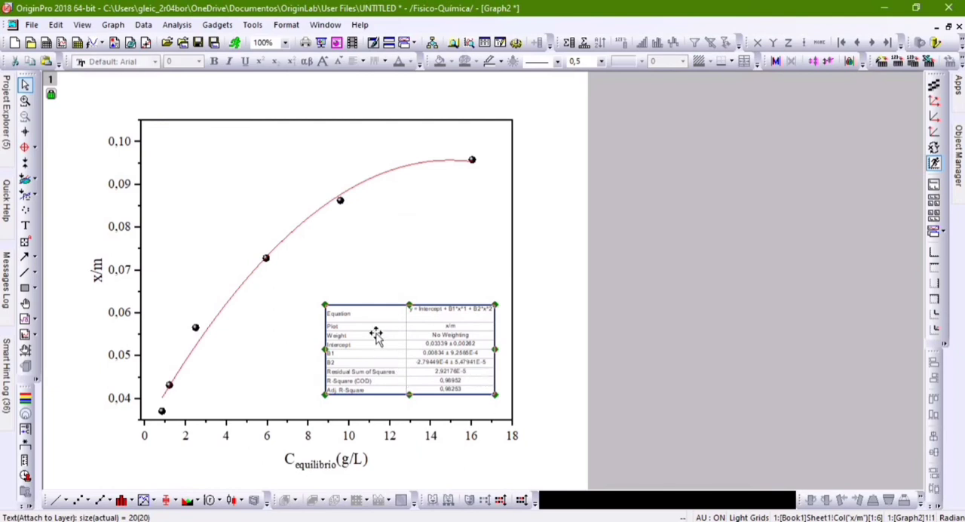
{"action": "left_click_drag", "start_coordinate": [376, 334], "coordinate": [380, 345]}
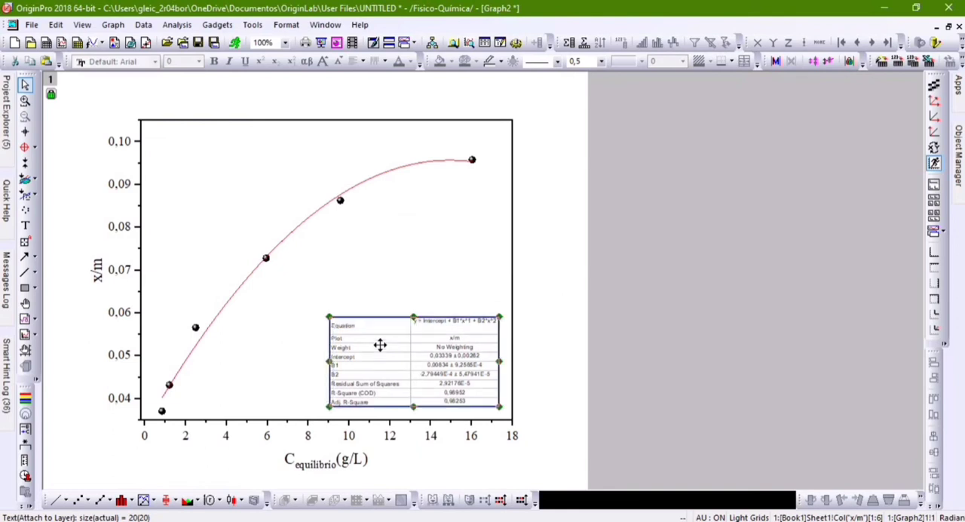